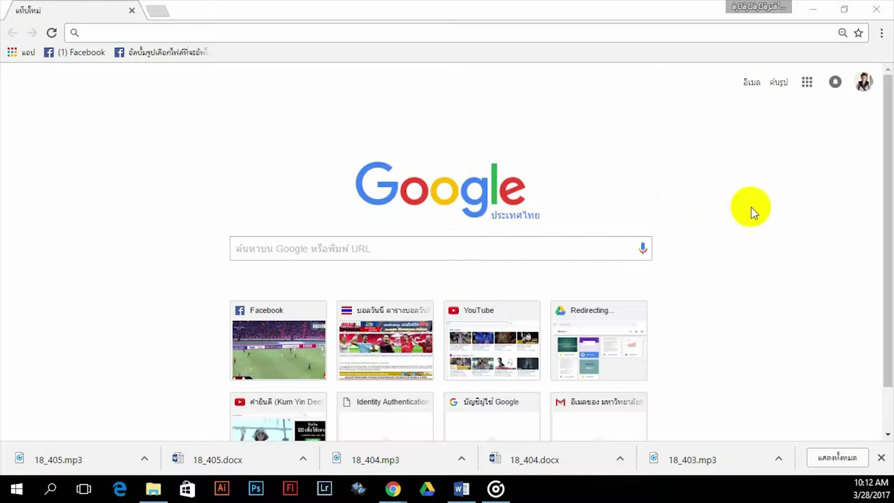
- Open Google Drive and go to the files at the end of My Drive
{"action": "left_click", "coordinate": [807, 82]}
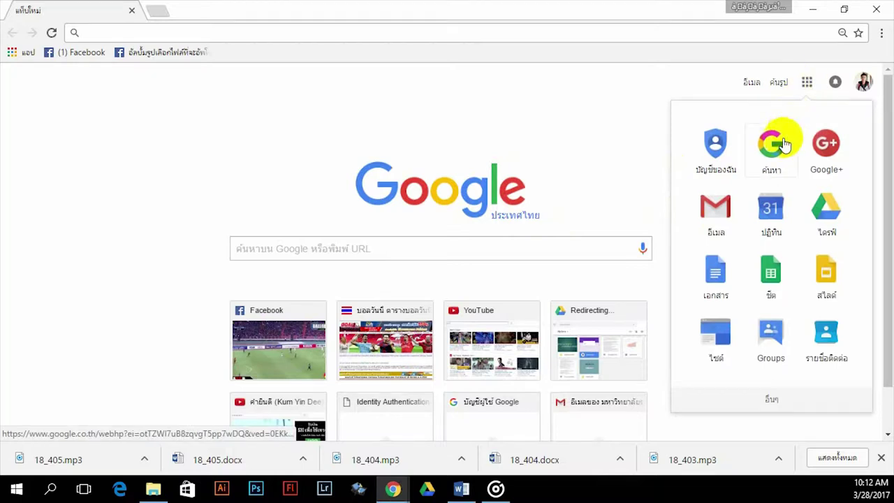
{"action": "left_click", "coordinate": [832, 215]}
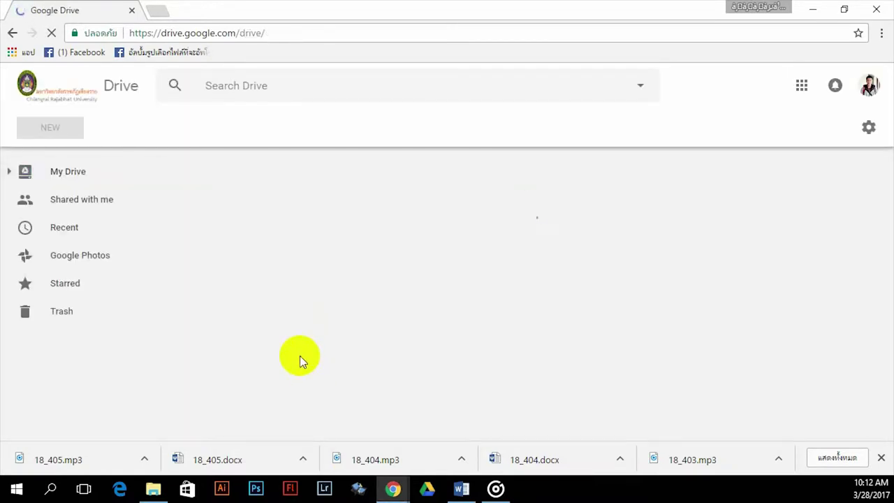
{"action": "scroll", "coordinate": [492, 310], "scroll_direction": "down", "scroll_amount": 10}
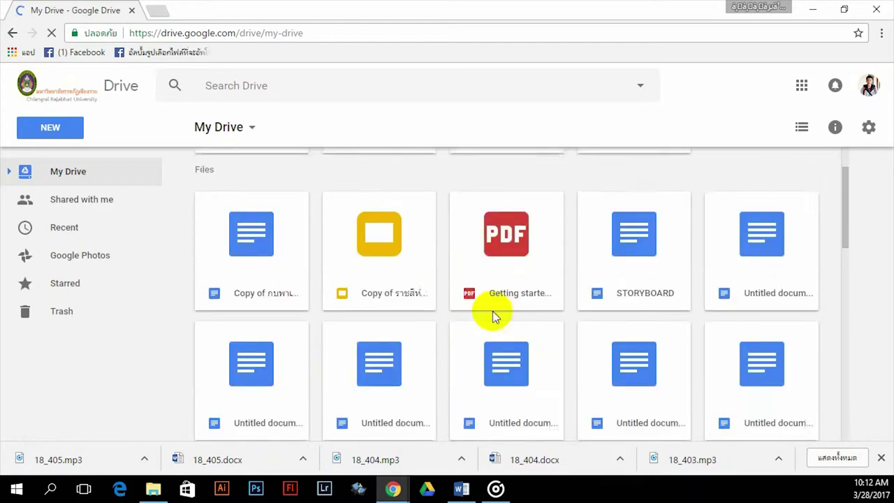
{"action": "scroll", "coordinate": [484, 328], "scroll_direction": "down", "scroll_amount": 3}
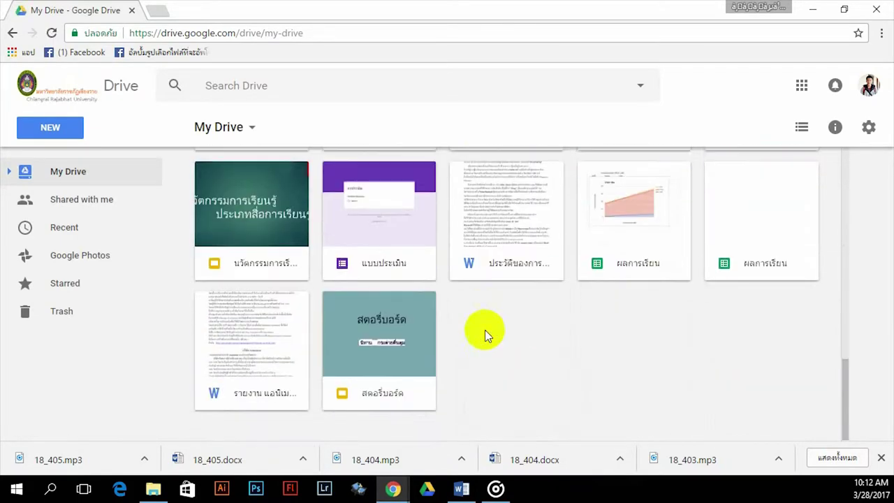
- Open the sharing settings of the แบบประเมิน form
{"action": "double_click", "coordinate": [359, 222]}
{"action": "left_click", "coordinate": [387, 238]}
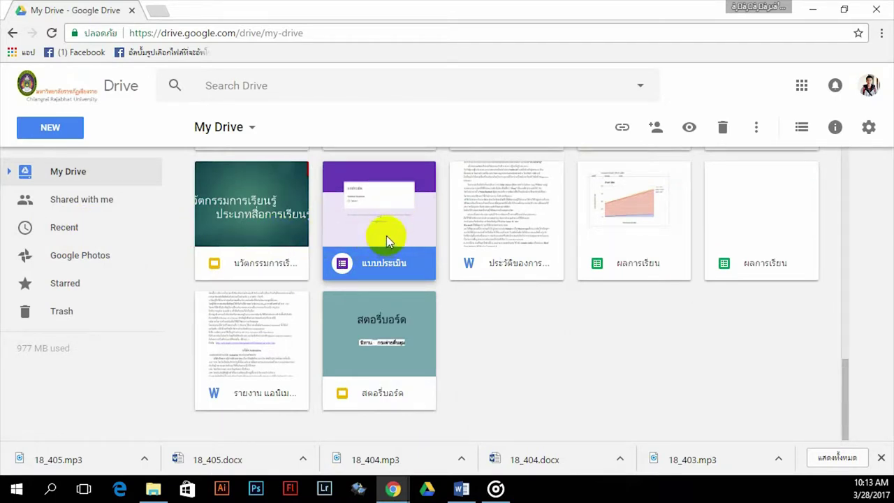
{"action": "left_click", "coordinate": [387, 197]}
{"action": "left_click", "coordinate": [489, 328]}
{"action": "left_click", "coordinate": [388, 238]}
{"action": "left_click", "coordinate": [655, 128]}
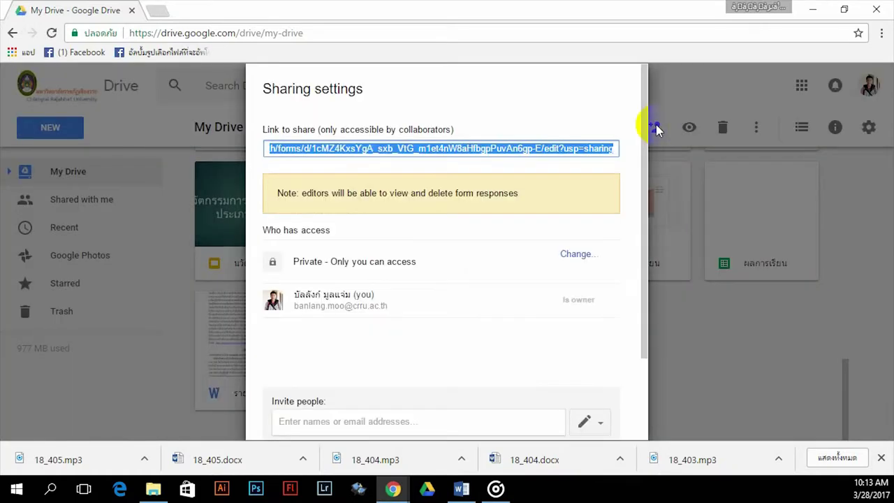
{"action": "left_click", "coordinate": [446, 333]}
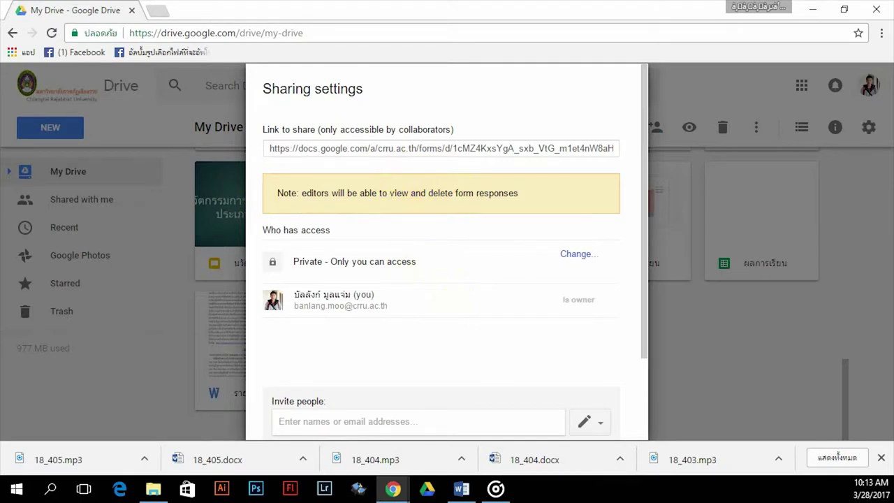
- Change the form's link sharing to "On - Public on the web", save it and finish the sharing settings
{"action": "left_click", "coordinate": [576, 254]}
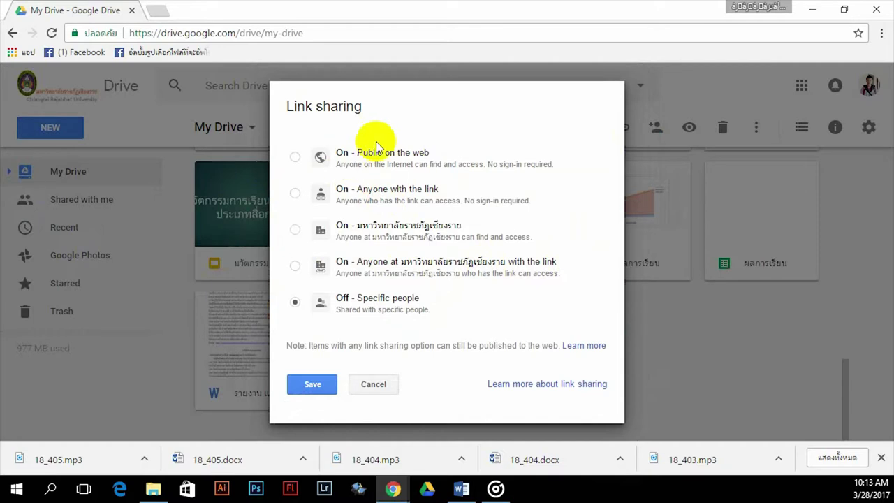
{"action": "left_click", "coordinate": [293, 157]}
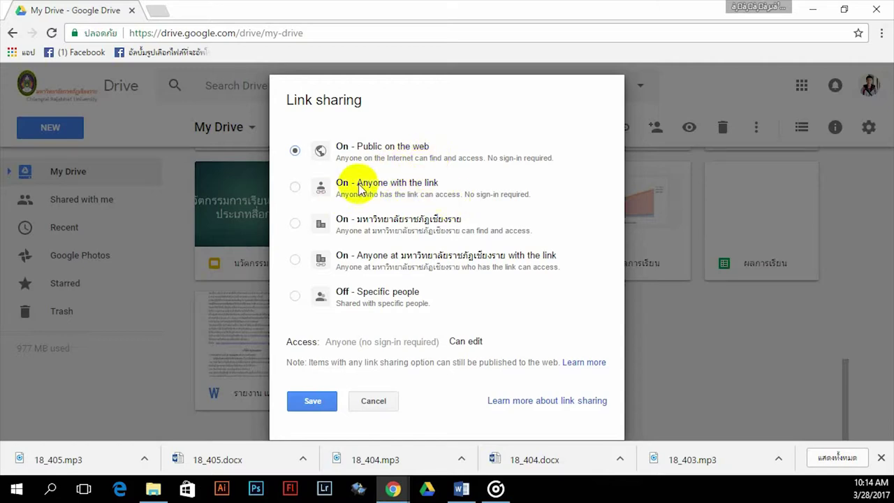
{"action": "left_click", "coordinate": [294, 188]}
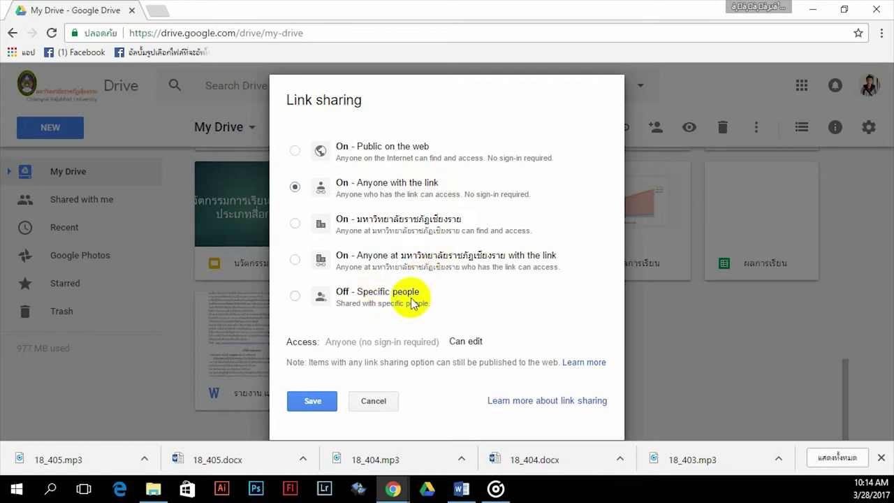
{"action": "left_click", "coordinate": [296, 298]}
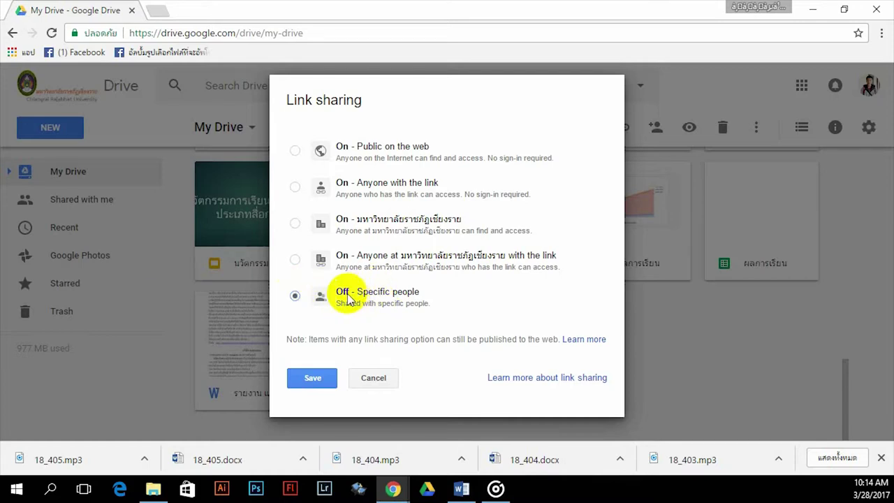
{"action": "left_click", "coordinate": [294, 150]}
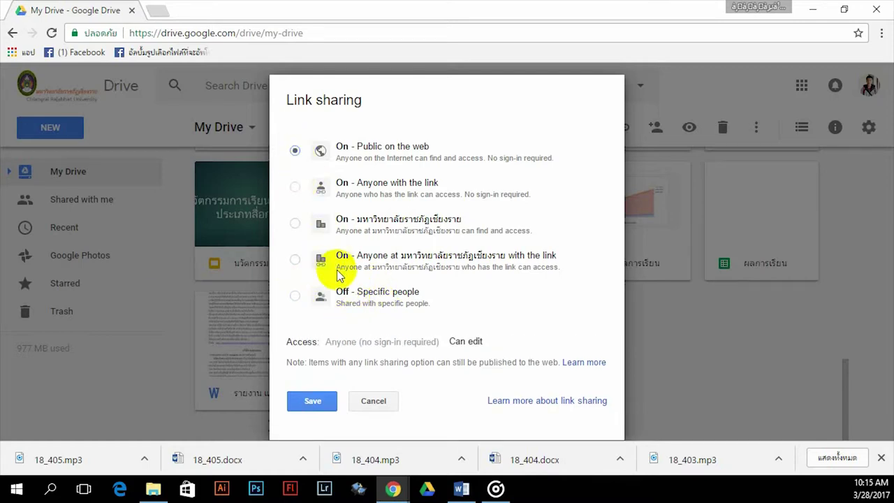
{"action": "left_click", "coordinate": [314, 400]}
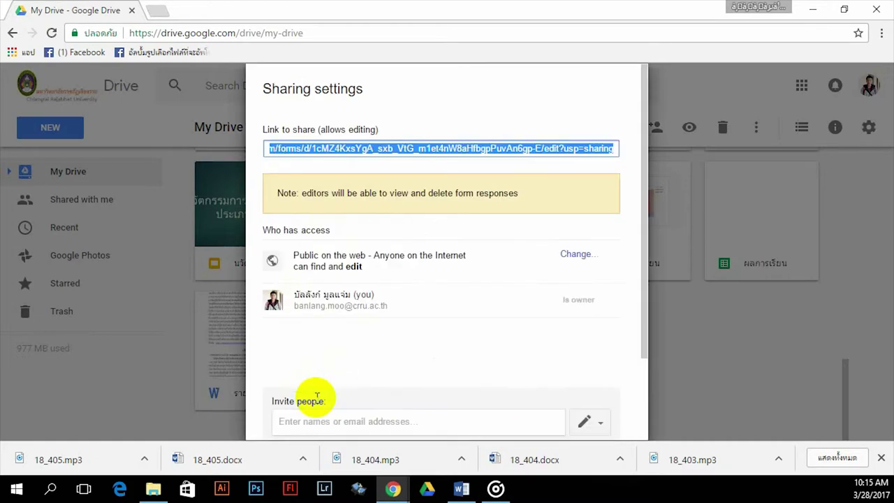
{"action": "scroll", "coordinate": [335, 378], "scroll_direction": "down", "scroll_amount": 1}
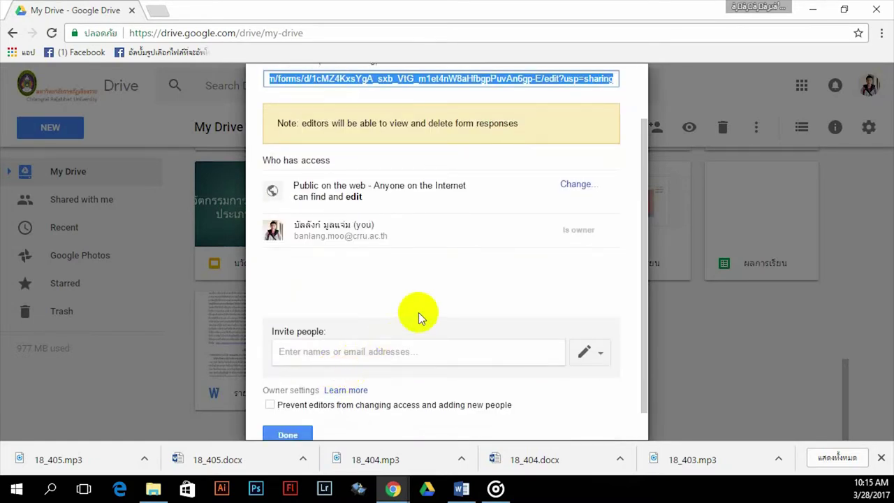
{"action": "scroll", "coordinate": [417, 315], "scroll_direction": "down", "scroll_amount": 1}
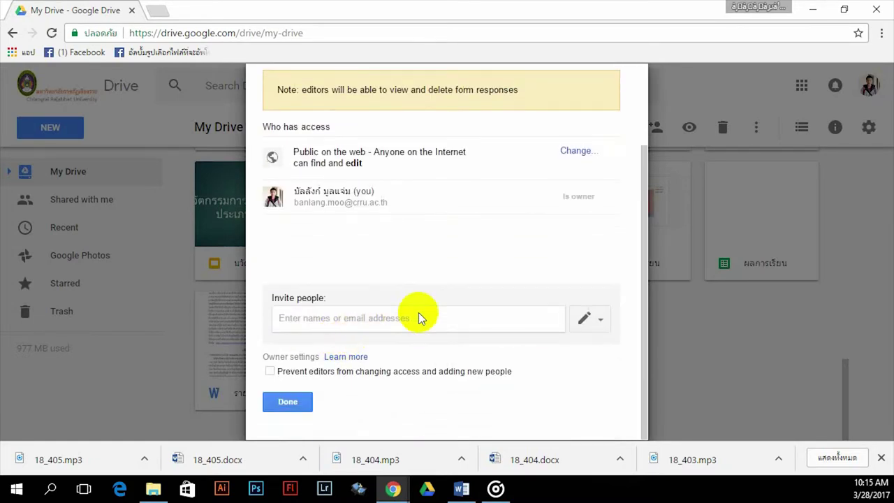
{"action": "left_click", "coordinate": [299, 404]}
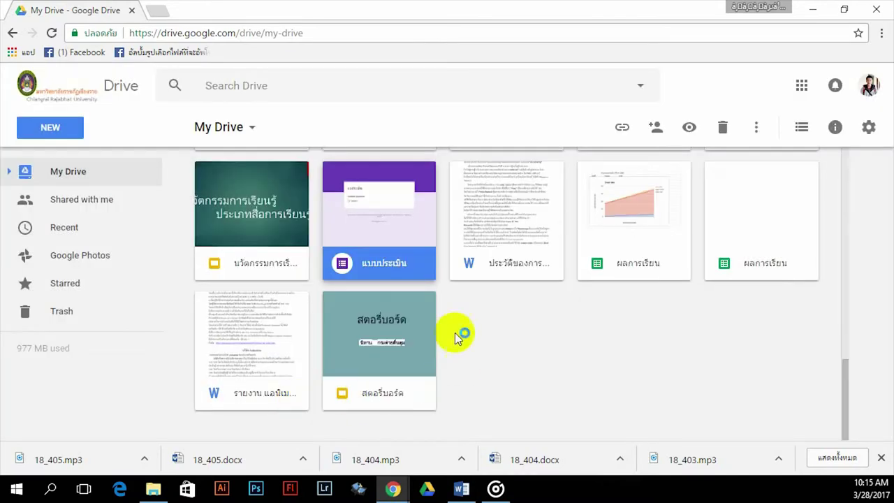
- Move the แบบประเมิน form from My Drive into the Classroom folder
{"action": "left_click", "coordinate": [394, 264]}
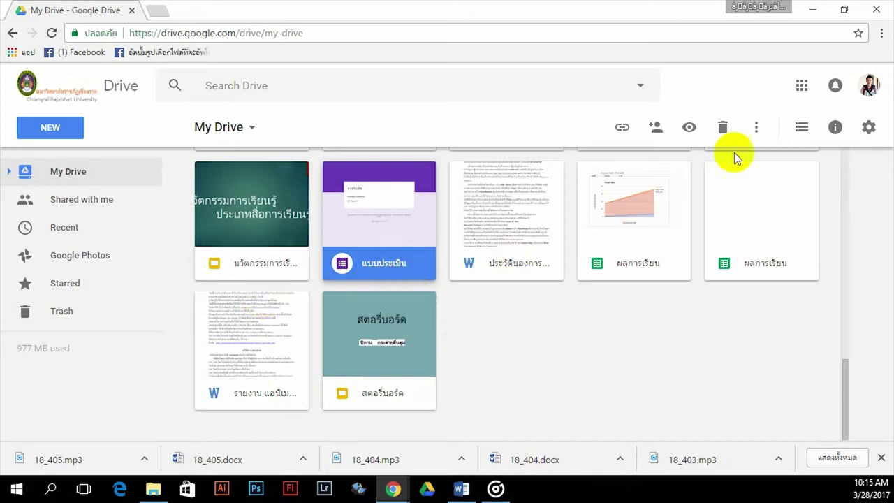
{"action": "left_click", "coordinate": [755, 127]}
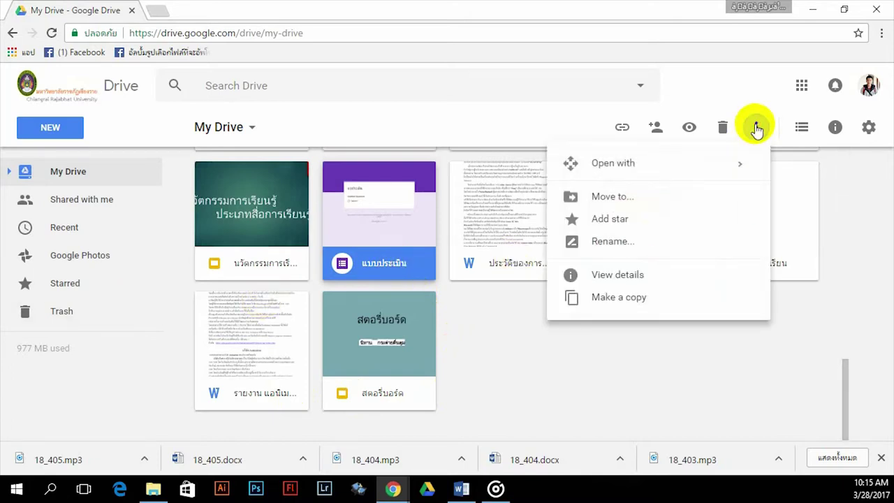
{"action": "left_click", "coordinate": [618, 201]}
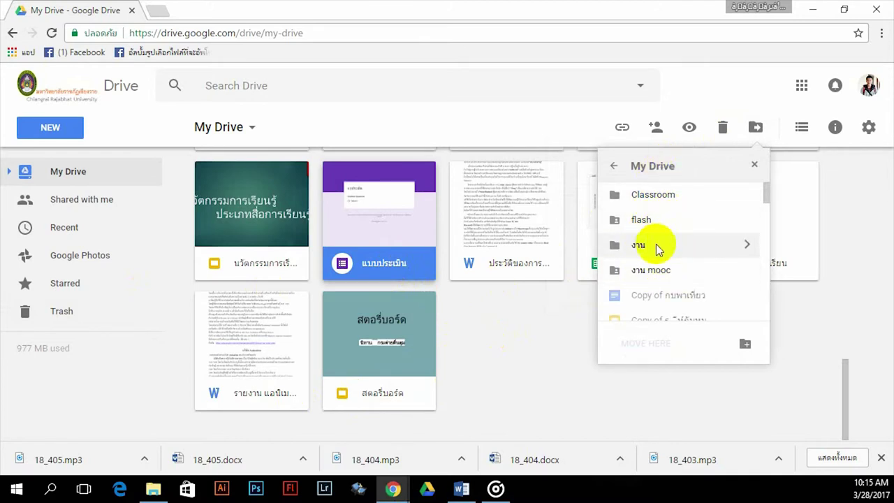
{"action": "left_click", "coordinate": [662, 199]}
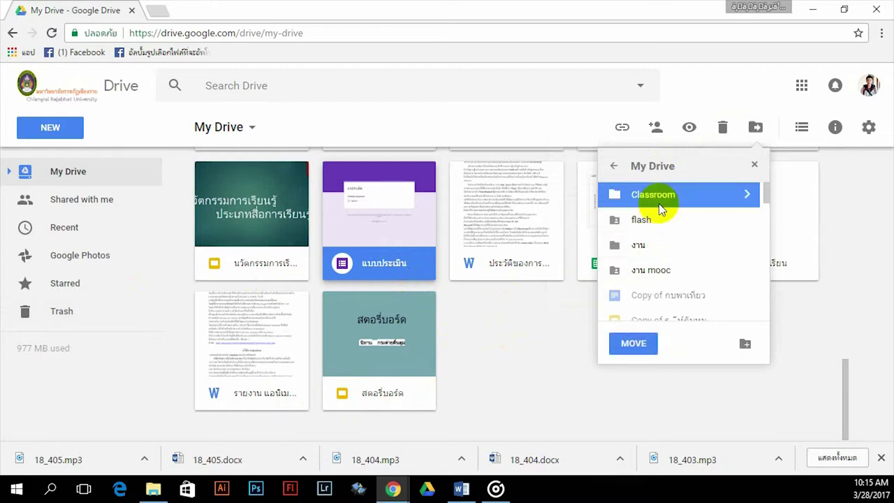
{"action": "left_click", "coordinate": [633, 343]}
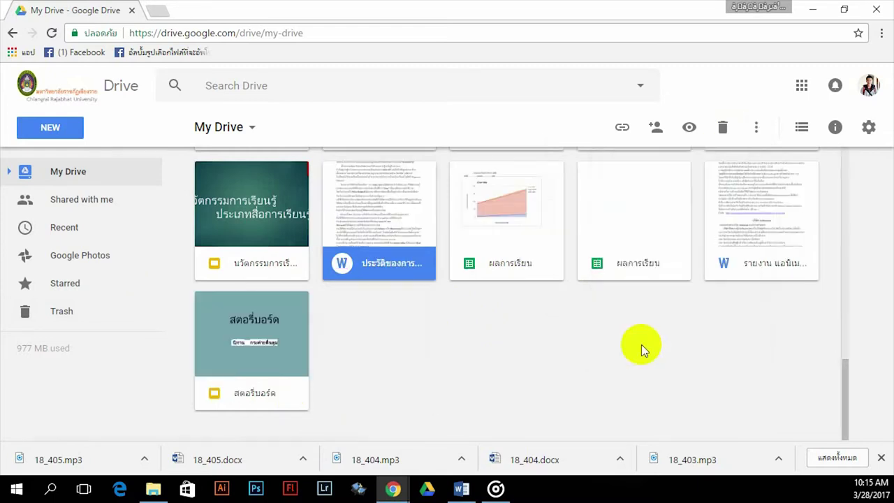
{"action": "left_click", "coordinate": [508, 329]}
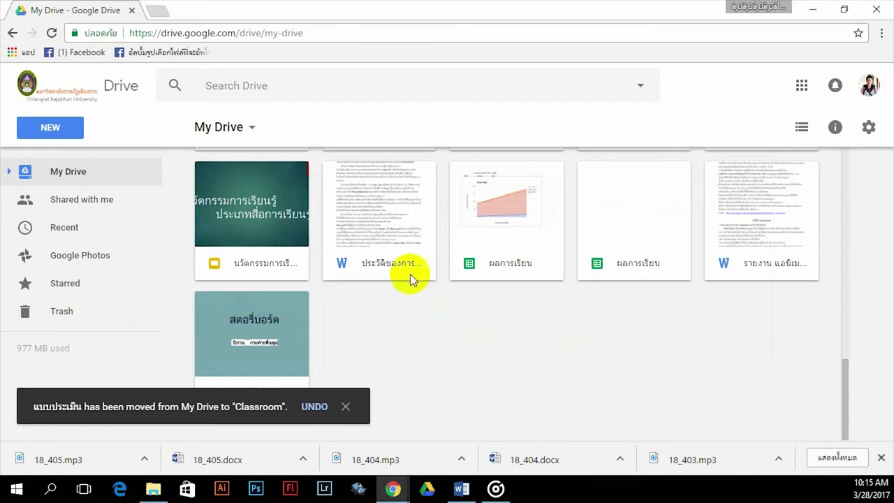
- Open the Classroom folder in My Drive
{"action": "left_click", "coordinate": [395, 256]}
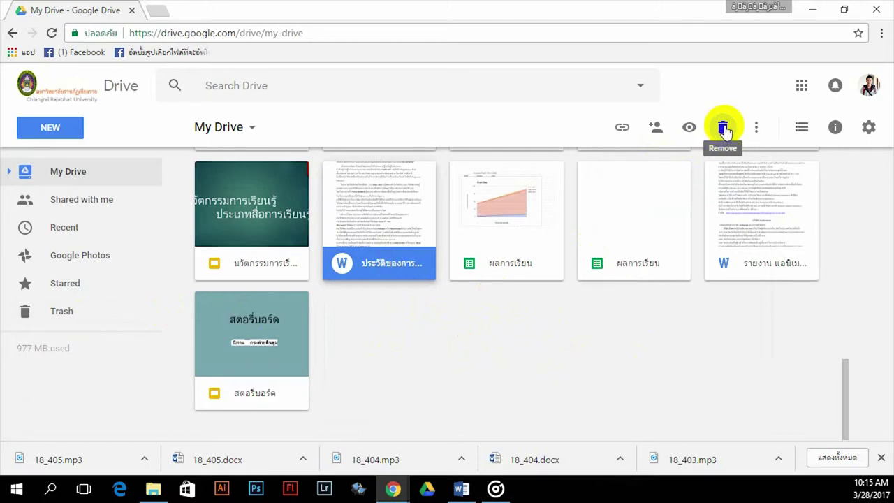
{"action": "left_click", "coordinate": [428, 369]}
{"action": "scroll", "coordinate": [428, 369], "scroll_direction": "up", "scroll_amount": 10}
{"action": "double_click", "coordinate": [285, 208]}
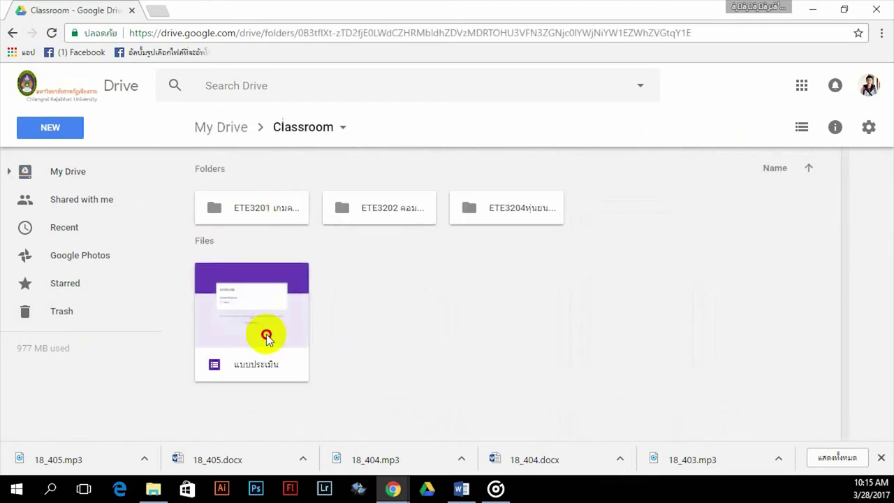
- Open the แบบประเมิน form from the Classroom folder for editing
{"action": "left_click", "coordinate": [266, 336]}
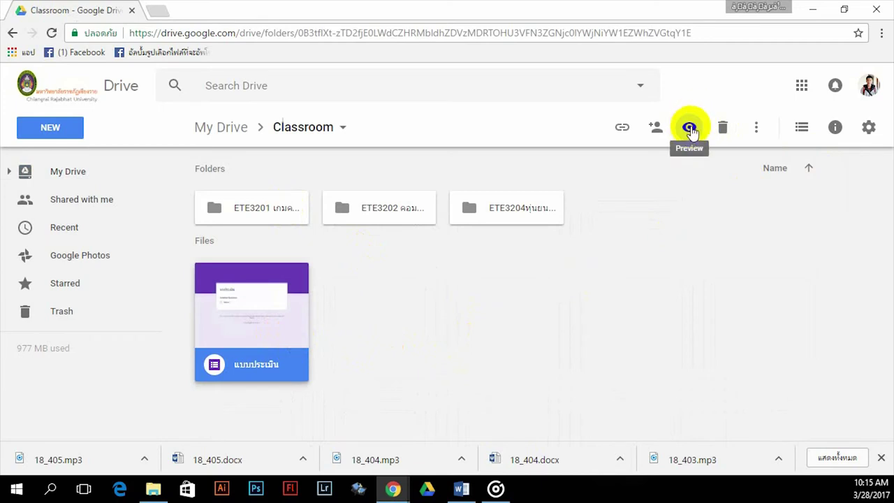
{"action": "left_click", "coordinate": [431, 299]}
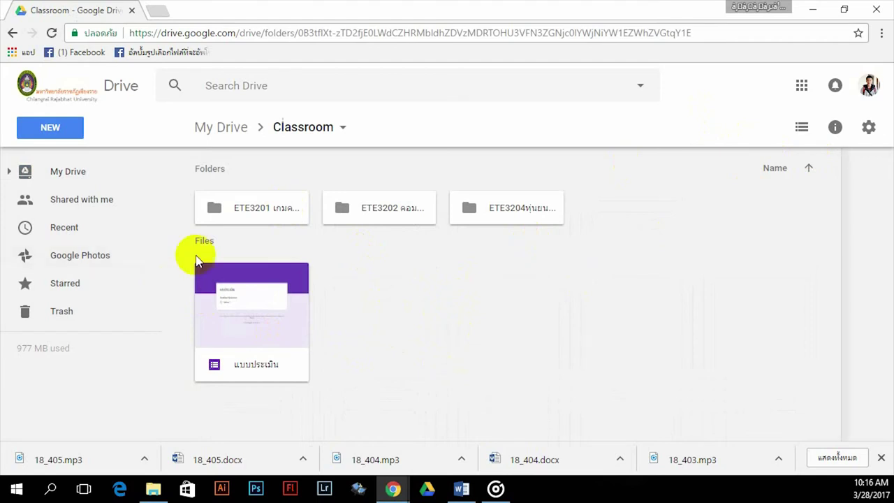
{"action": "left_click", "coordinate": [255, 306]}
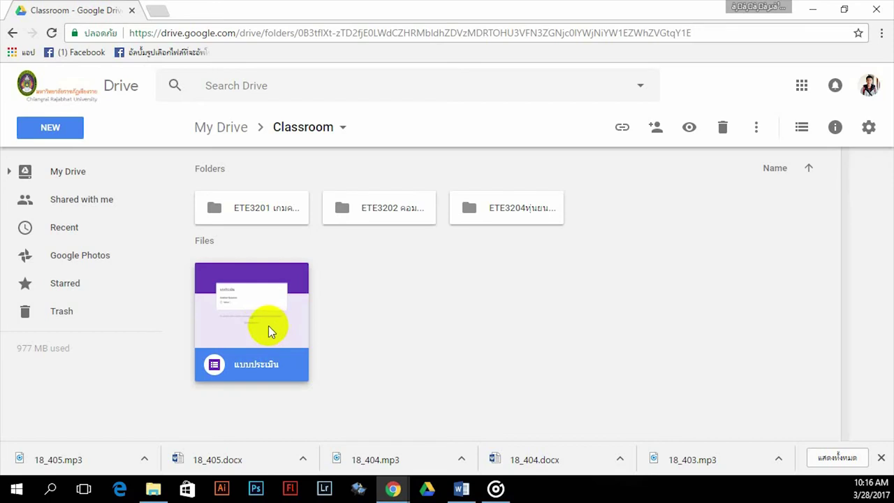
{"action": "left_click", "coordinate": [368, 331]}
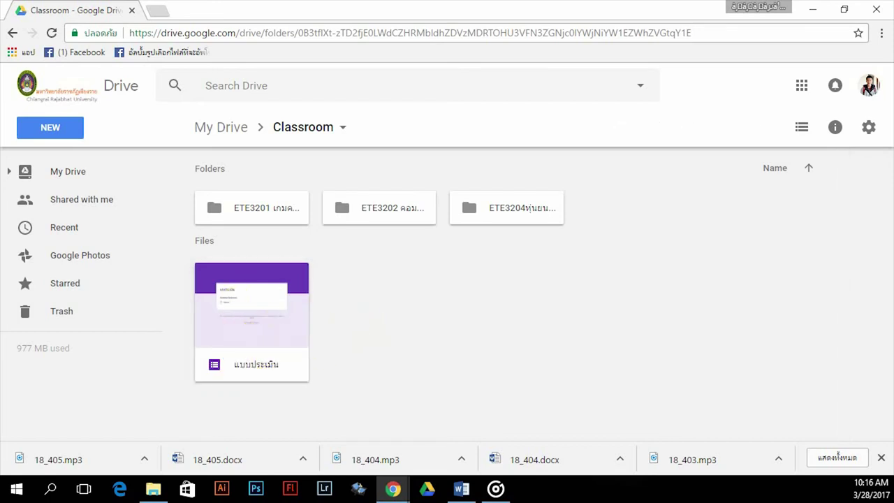
{"action": "double_click", "coordinate": [269, 331]}
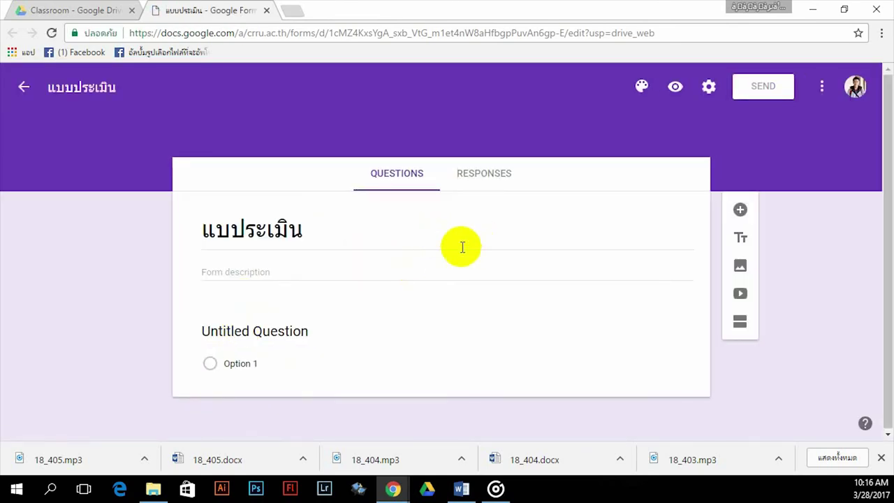
- Create a new spreadsheet for the form's responses and look over its response columns
{"action": "left_click", "coordinate": [482, 183]}
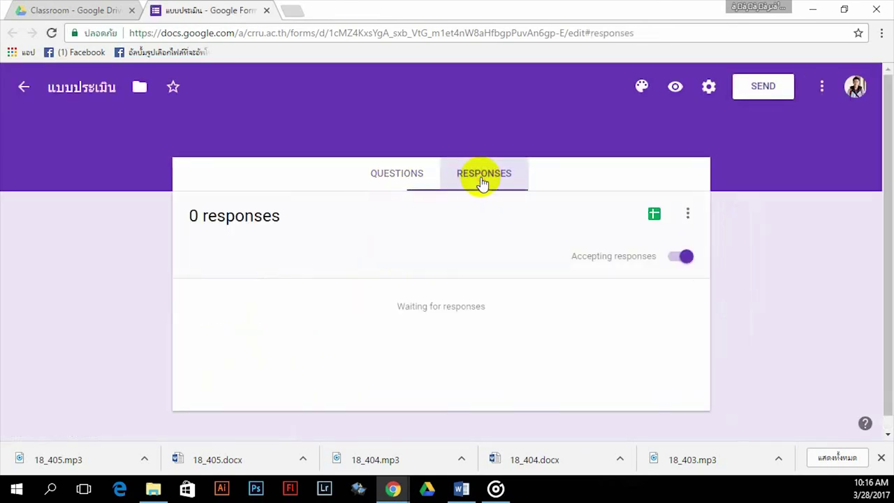
{"action": "left_click", "coordinate": [654, 215]}
{"action": "left_click", "coordinate": [592, 259]}
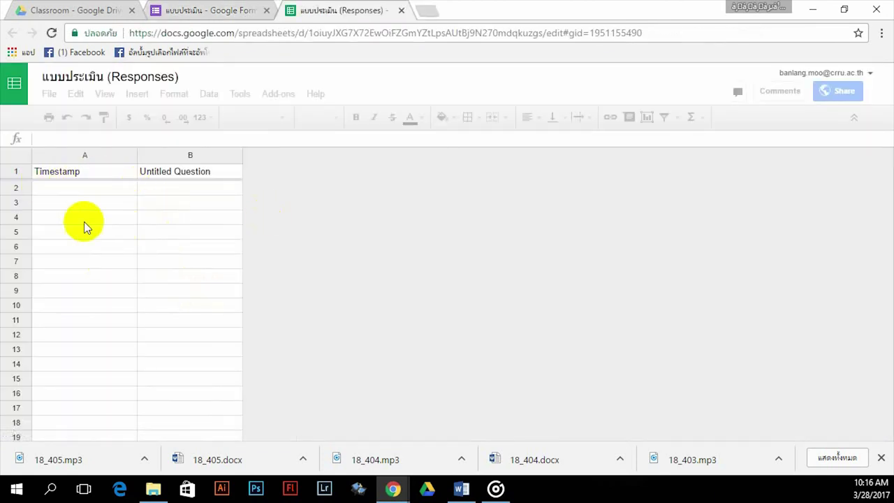
{"action": "left_click", "coordinate": [82, 188]}
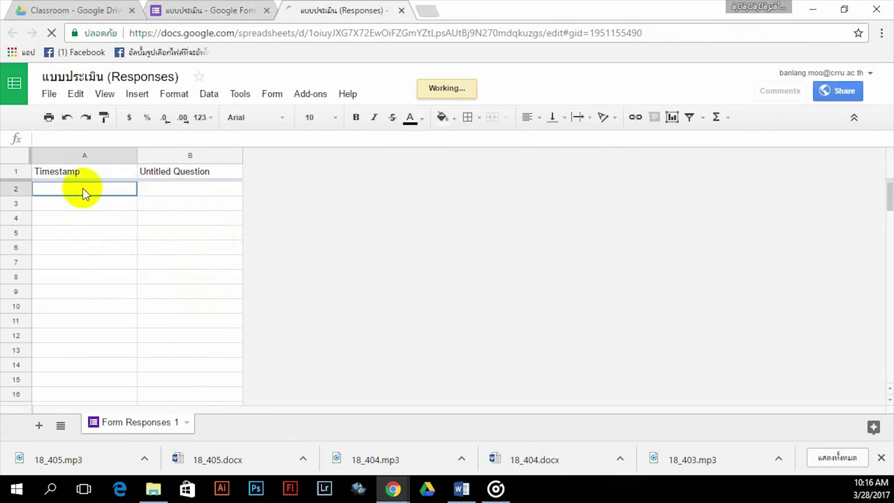
{"action": "left_click", "coordinate": [211, 246]}
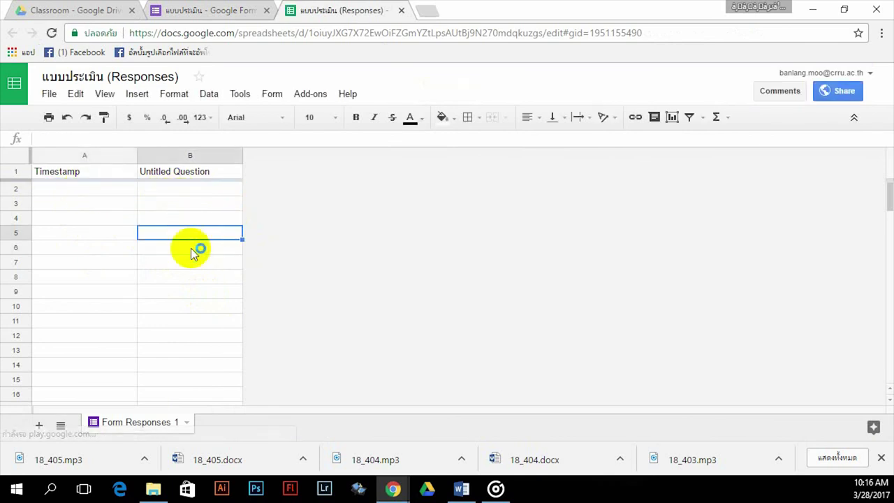